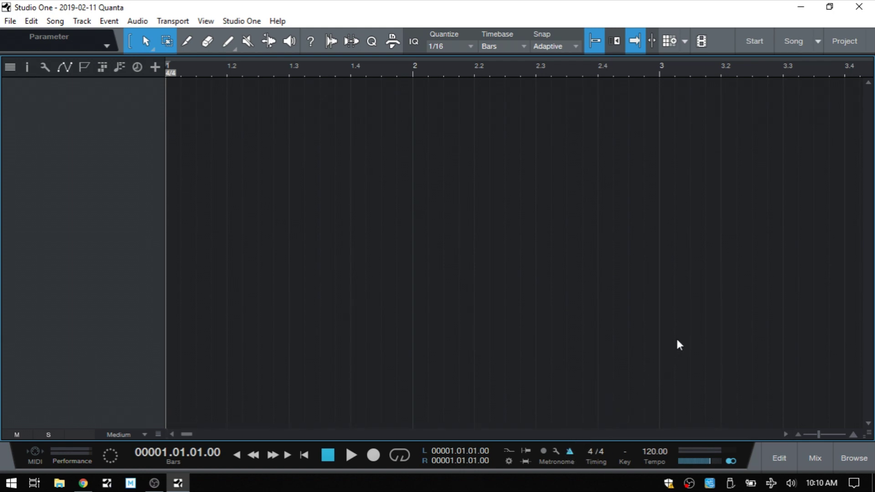
Toggle the metronome with C, play the empty song briefly, and stop near bar 3.
key("c")
key("c")
key("space")
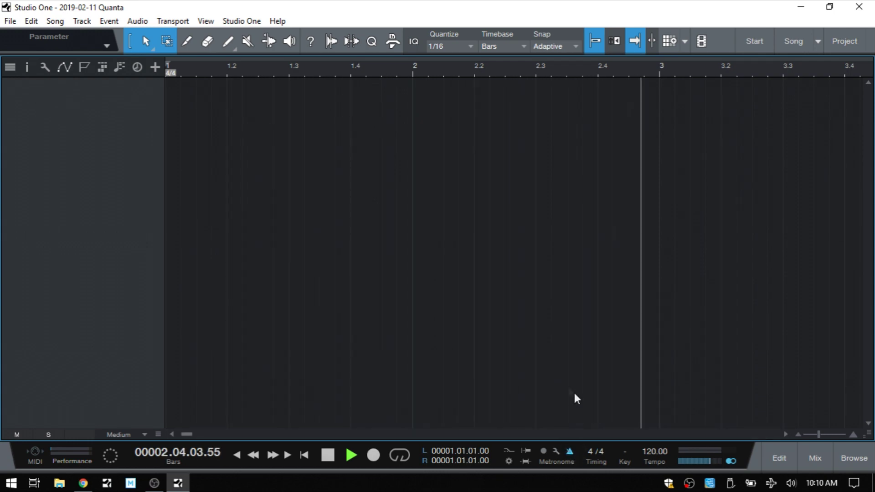
key("space")
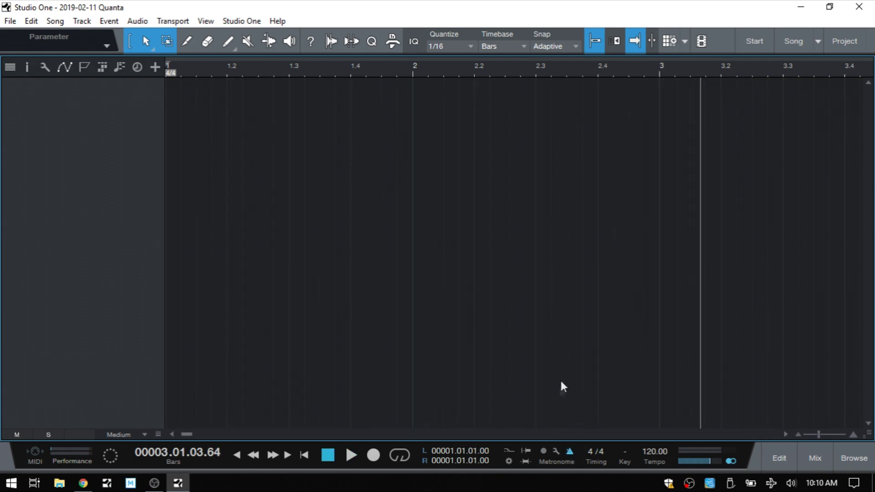
left_click(557, 451)
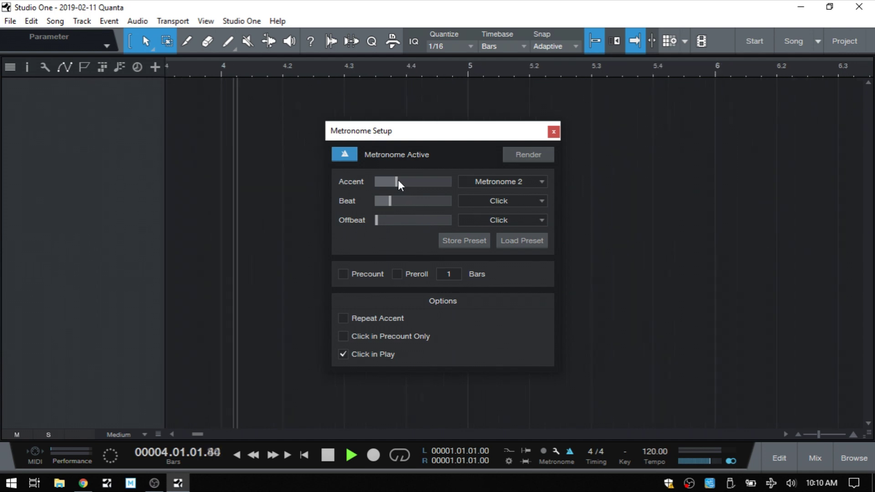
Adjust the Accent and Offbeat click levels, leaving Offbeat near silent, then stop playback.
left_click_drag(398, 180, 435, 184)
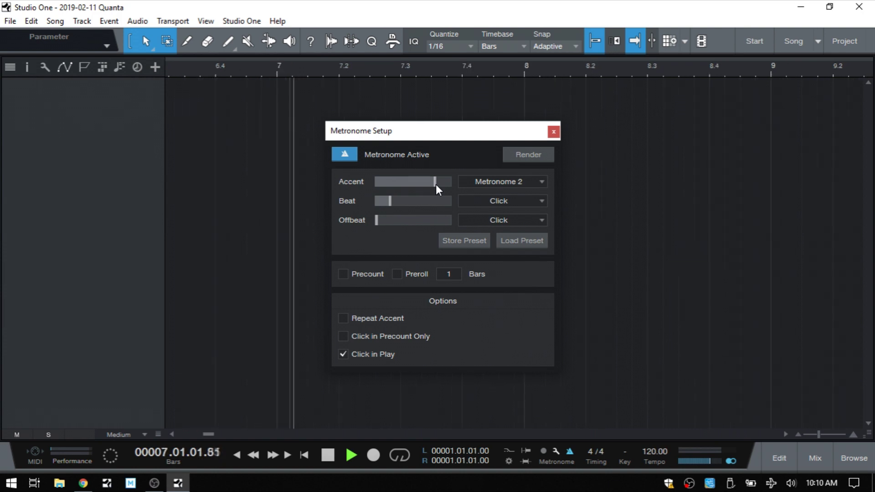
left_click_drag(435, 184, 389, 205)
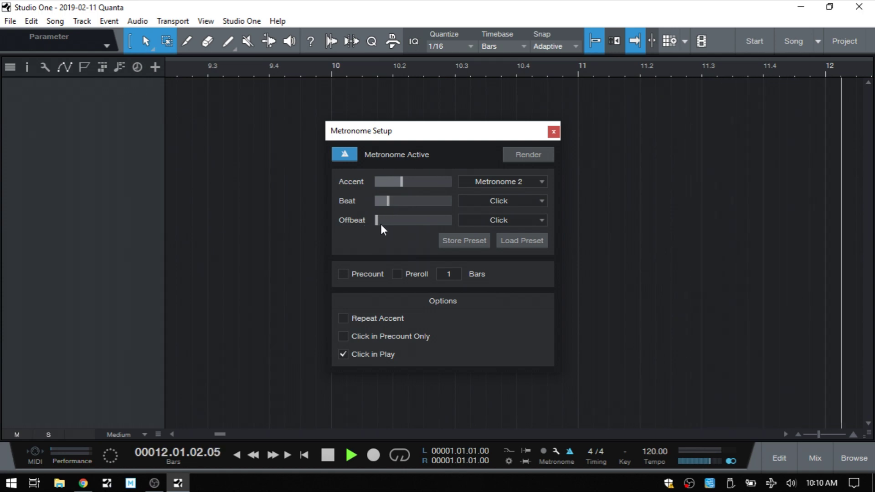
left_click_drag(377, 223, 389, 223)
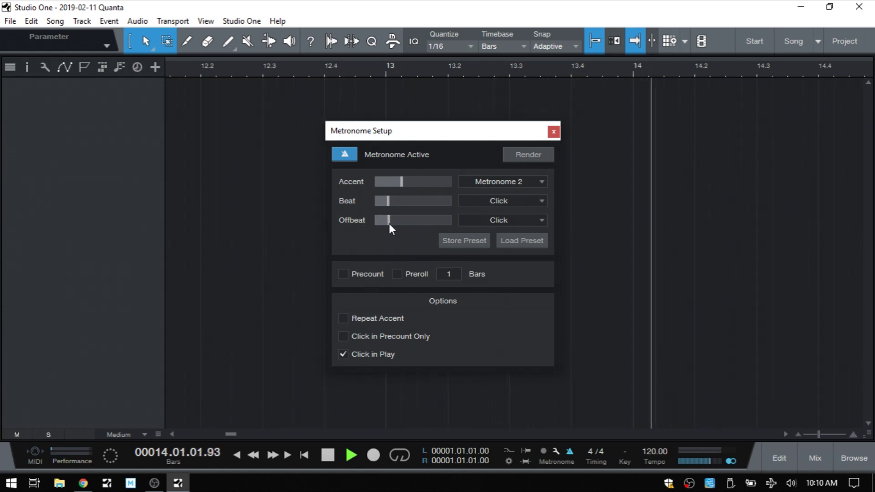
left_click_drag(390, 225, 367, 223)
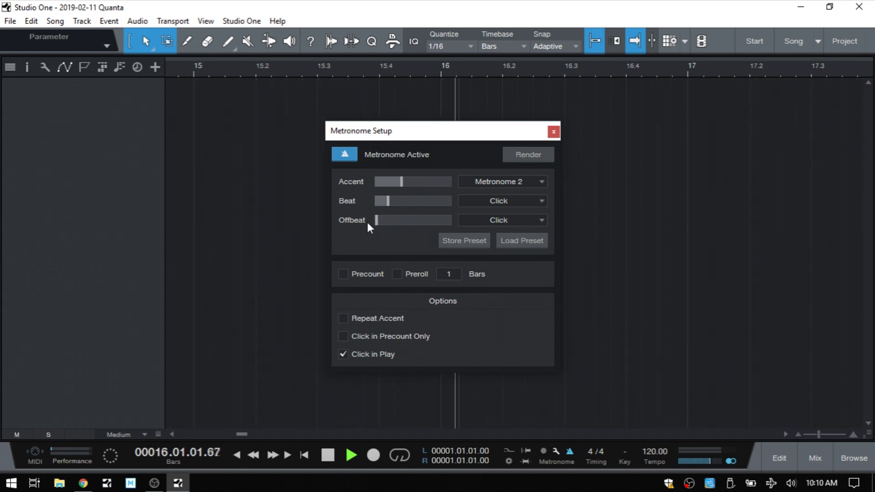
key("space")
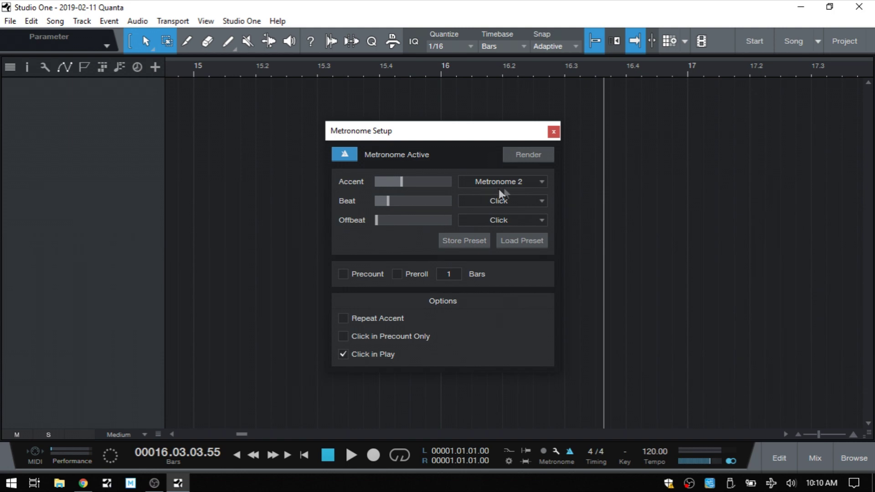
Set the Accent sound to Beep, start playback, and lower the accent level slightly.
left_click(542, 182)
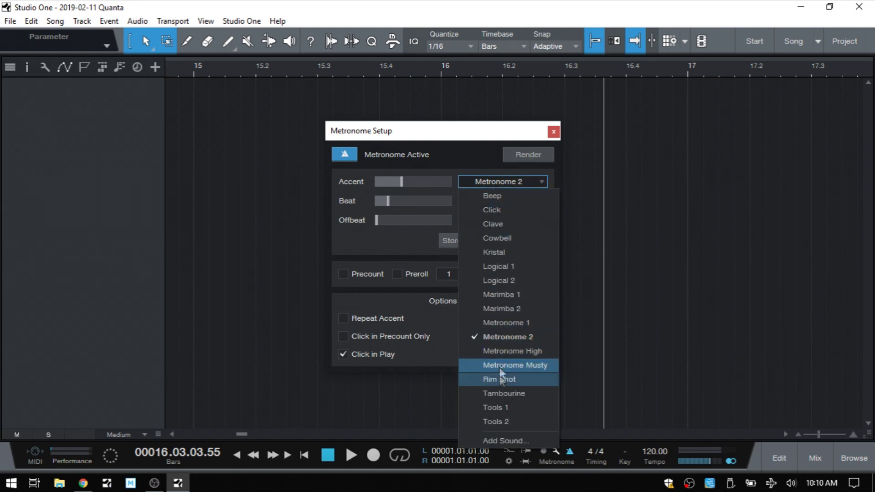
left_click(513, 198)
key("space")
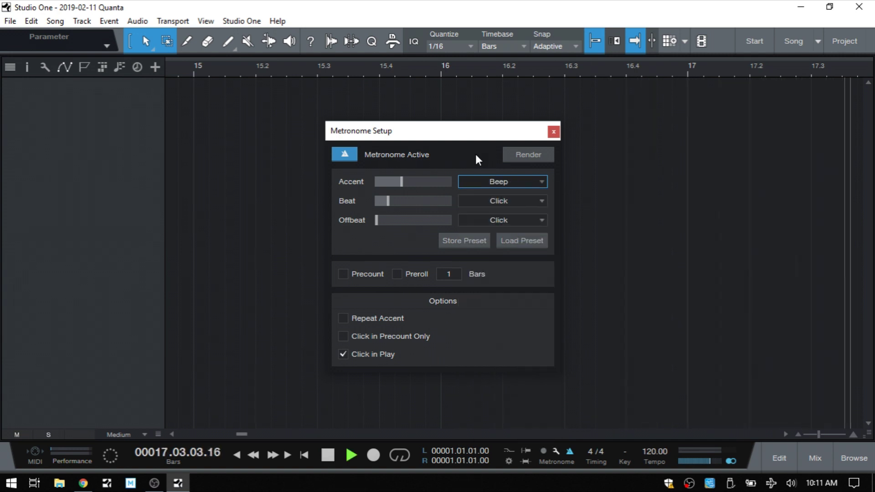
left_click_drag(402, 181, 397, 181)
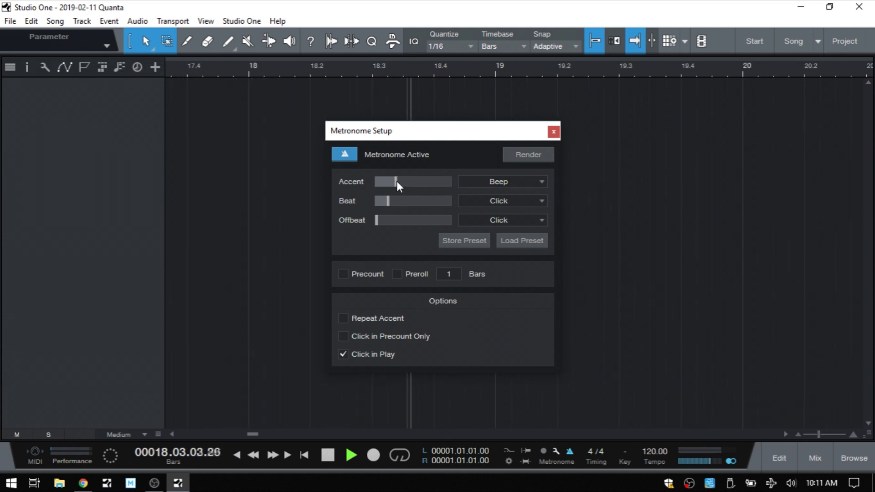
Audition Clave, Kristal and Beep as Accent sounds, then dismiss the sound list.
left_click(510, 181)
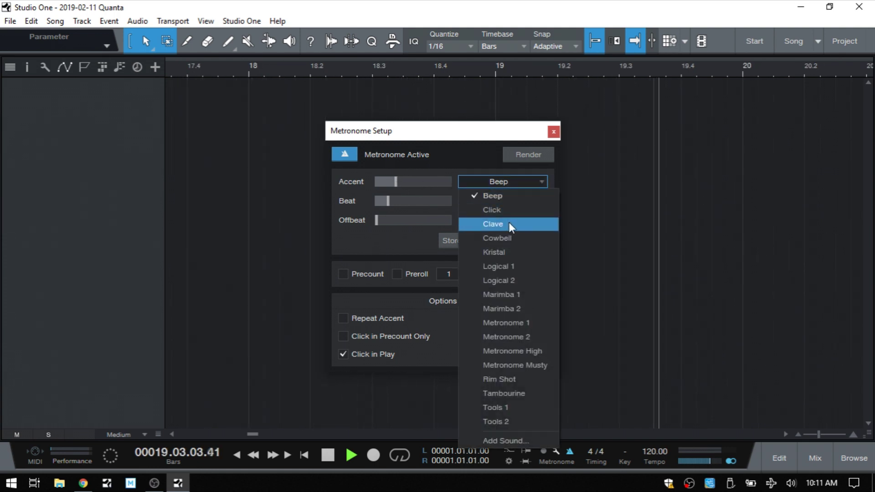
left_click(509, 223)
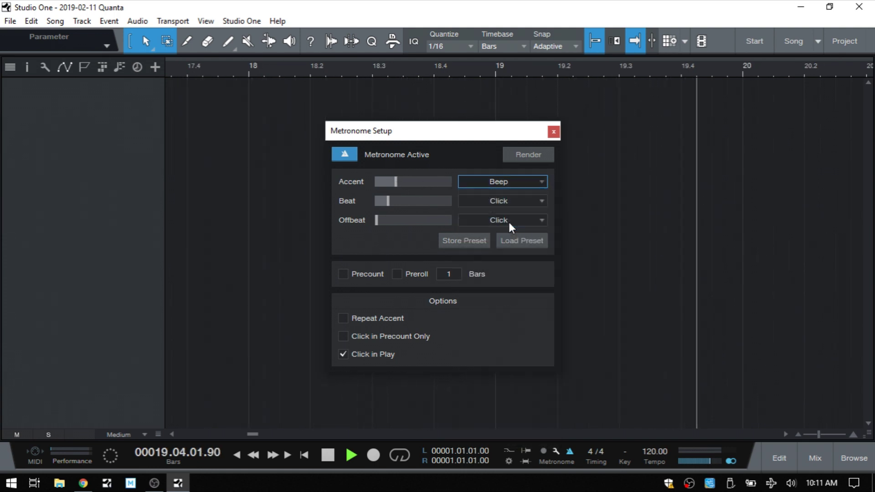
left_click(542, 180)
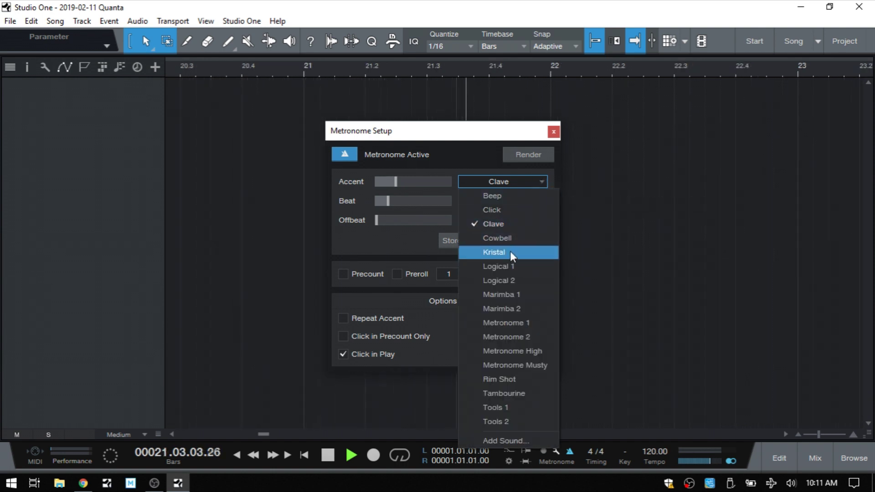
left_click(509, 251)
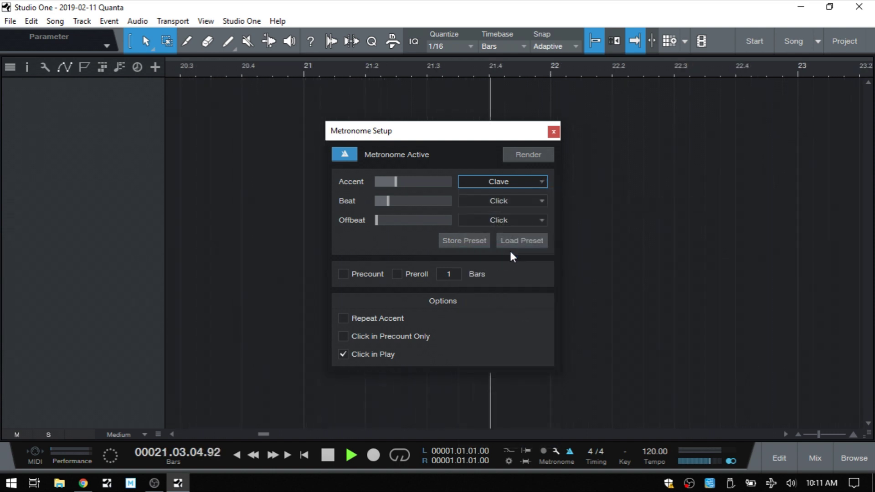
left_click(542, 182)
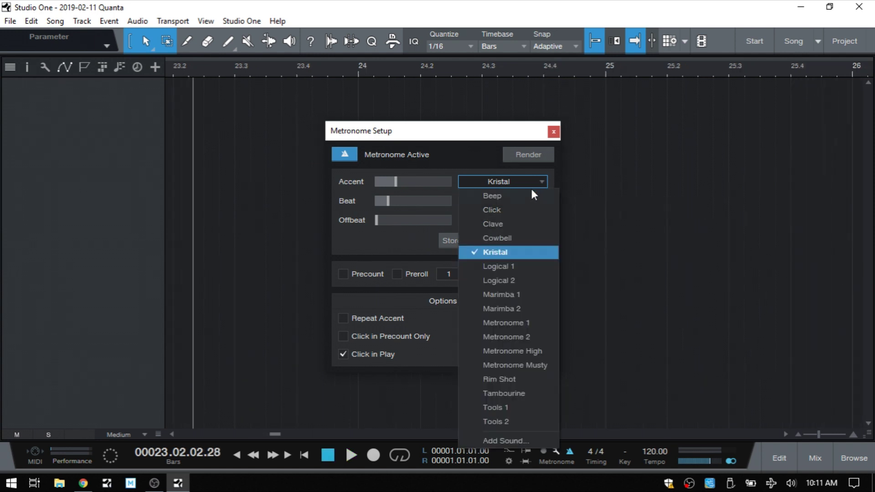
left_click(523, 197)
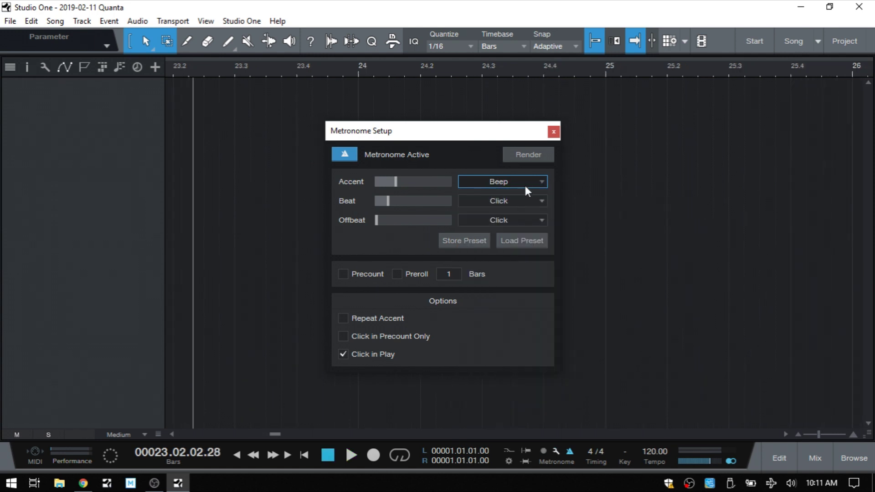
left_click(531, 179)
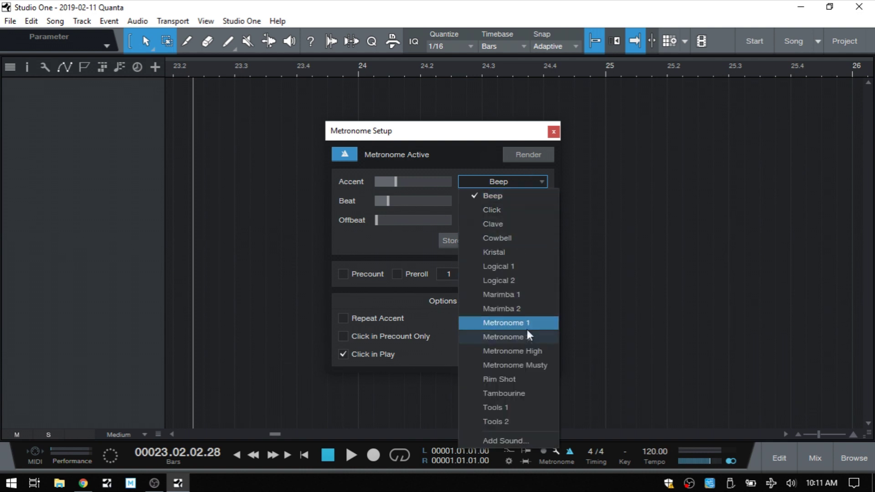
key("Escape")
scroll(480, 182, "down", 2)
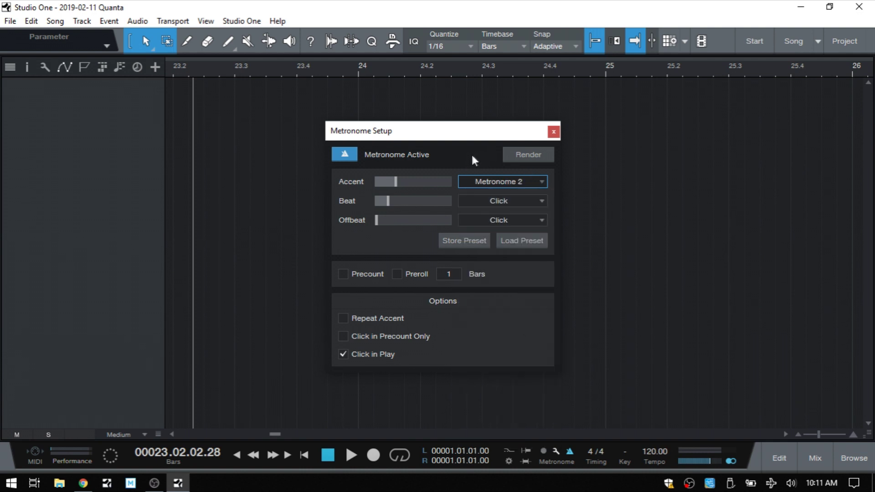
left_click(529, 205)
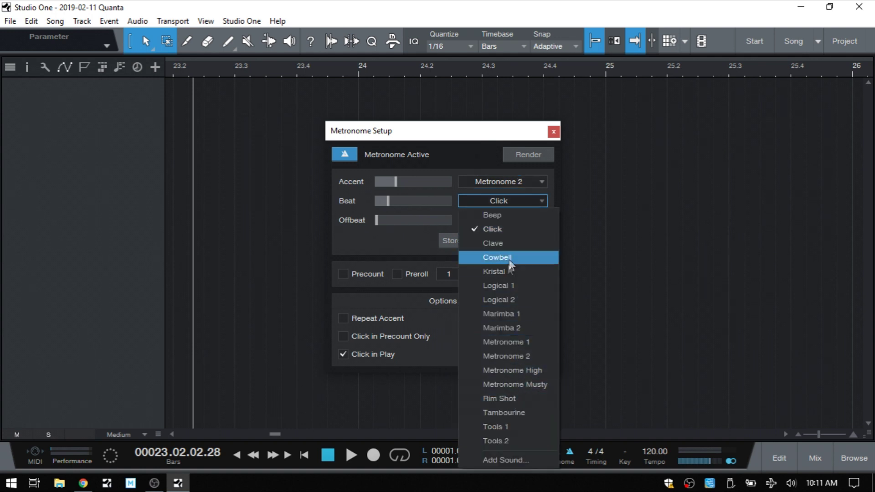
left_click(504, 460)
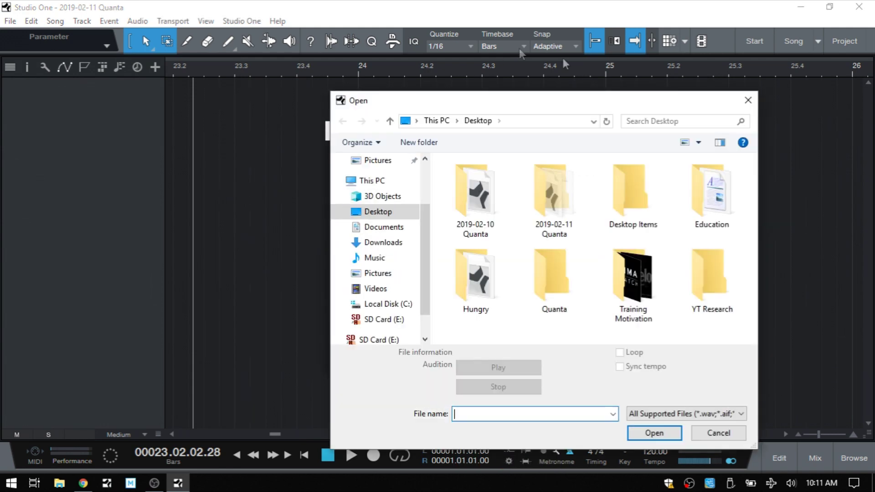
left_click(724, 434)
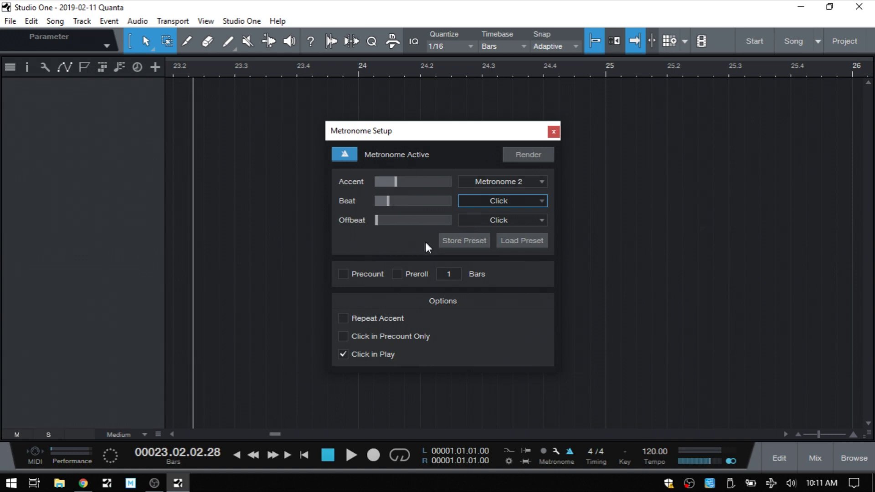
Store the current metronome settings as a preset named 'My Preset'.
left_click(458, 240)
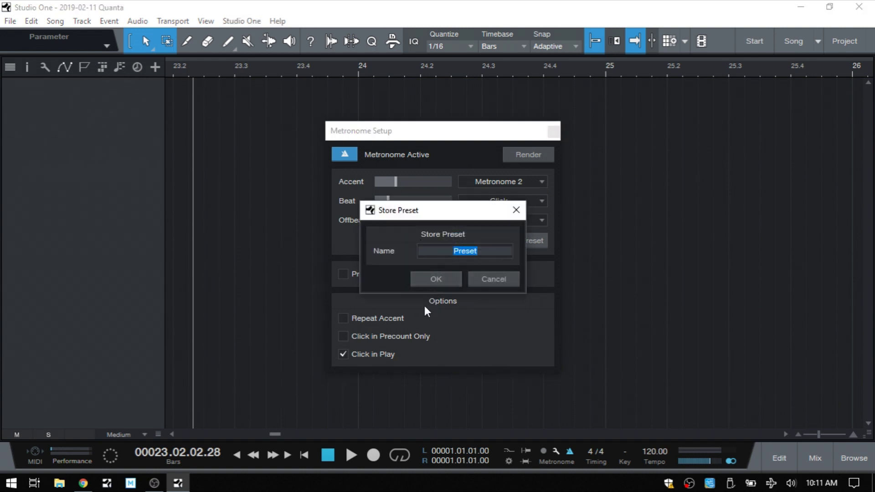
type("My Preset")
key("Return")
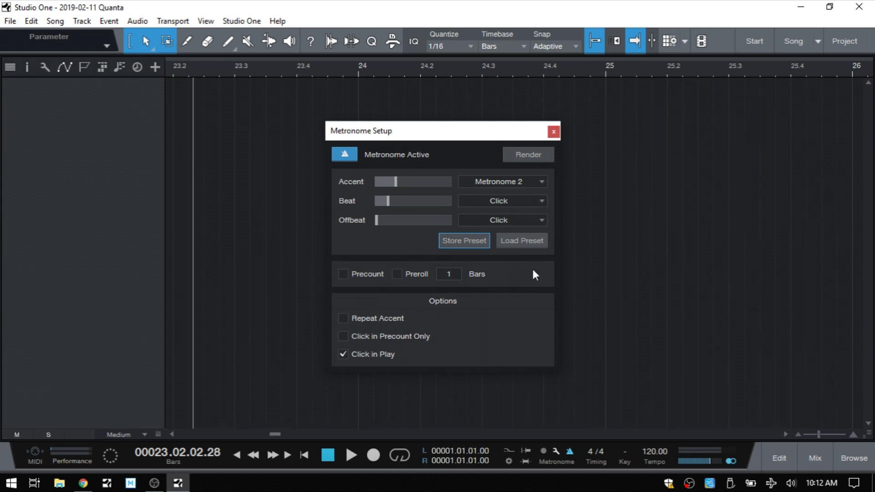
Delete the 'My Preset' metronome preset from the preset list.
left_click(526, 240)
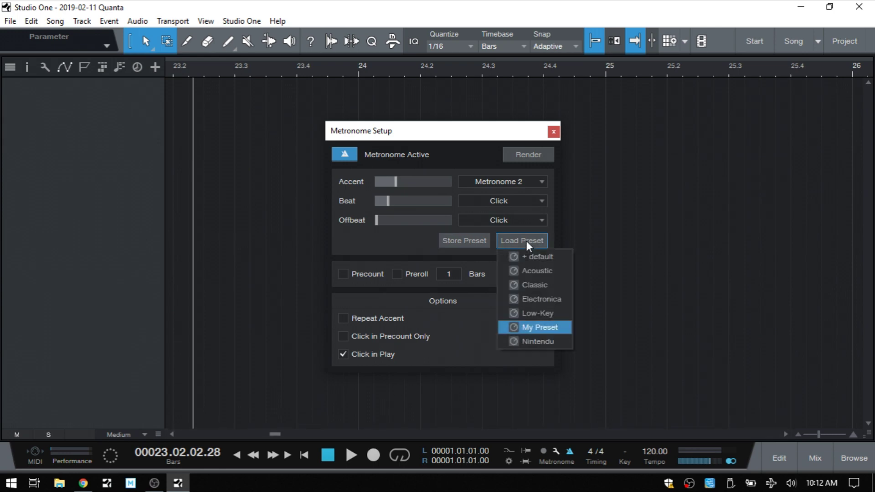
right_click(537, 326)
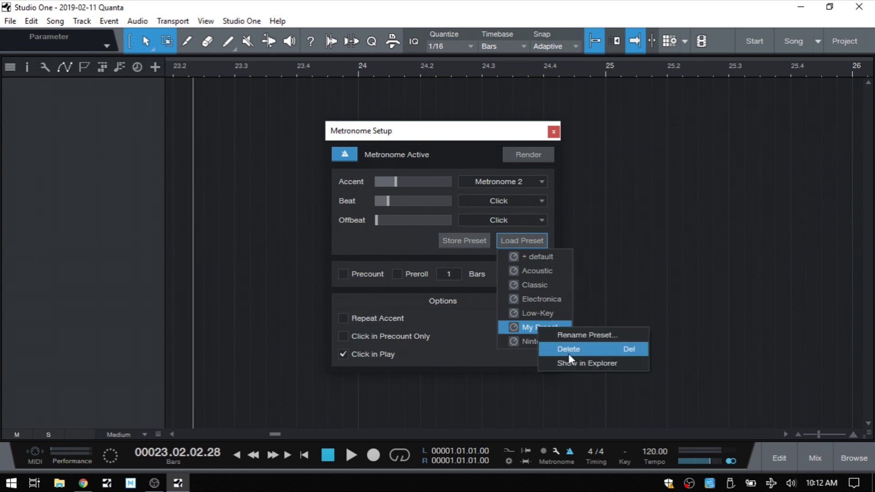
left_click(604, 351)
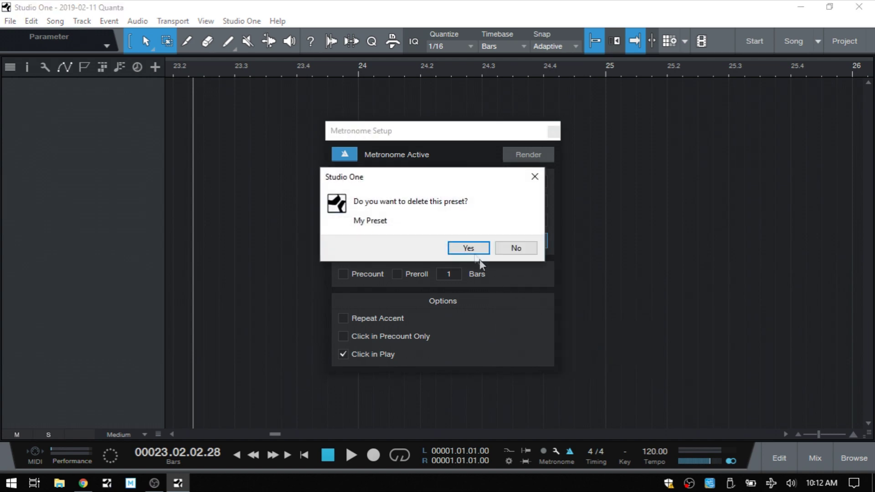
left_click(469, 248)
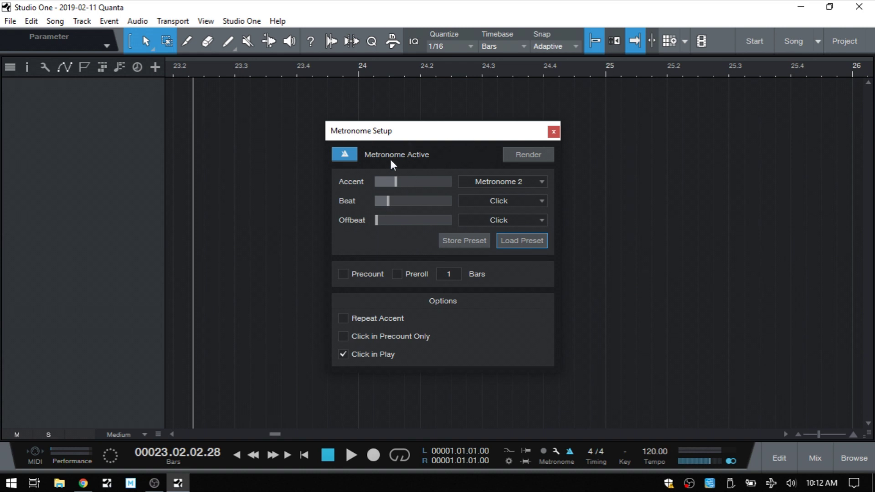
left_click(532, 155)
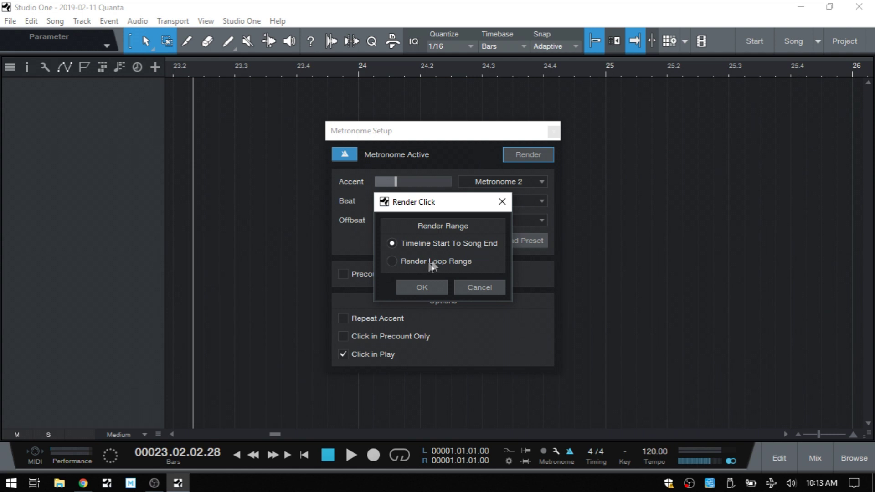
Render the click from Timeline Start To Song End, then solo and play it with the metronome off.
left_click(422, 288)
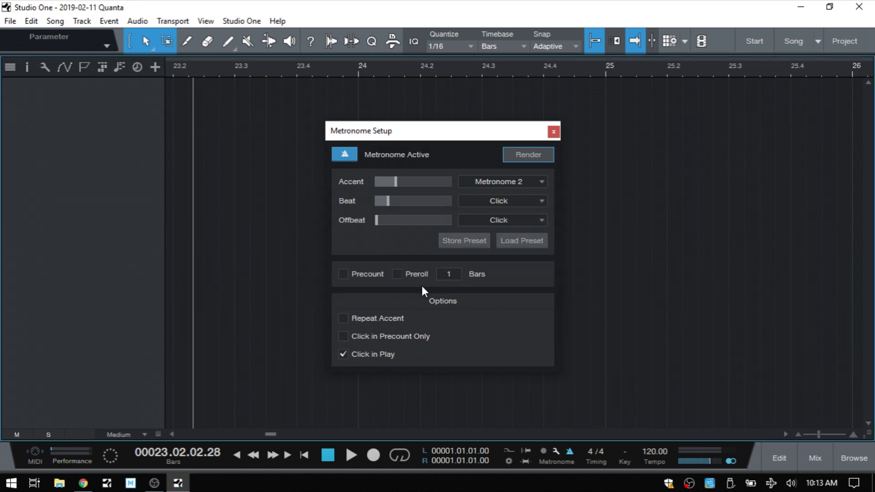
left_click(553, 131)
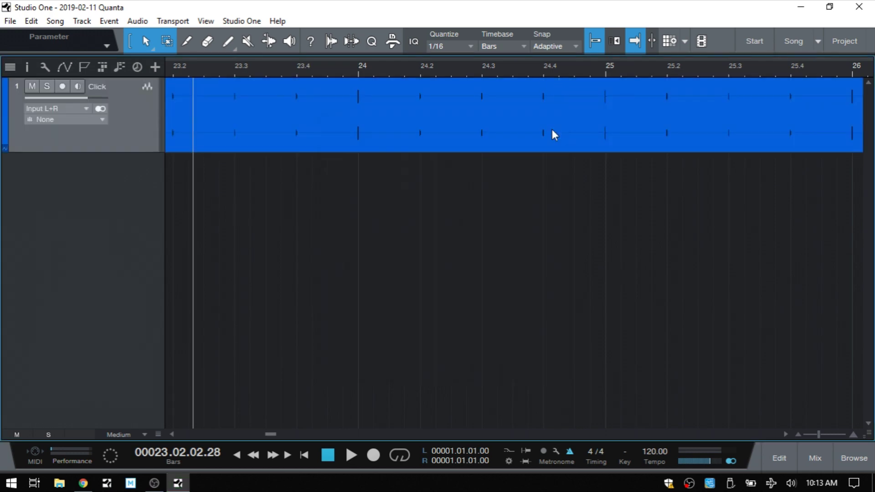
key("space")
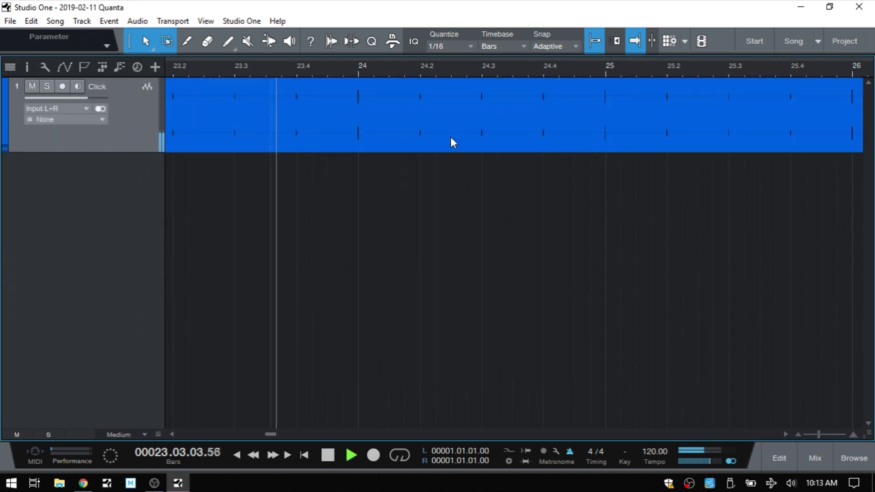
left_click(47, 86)
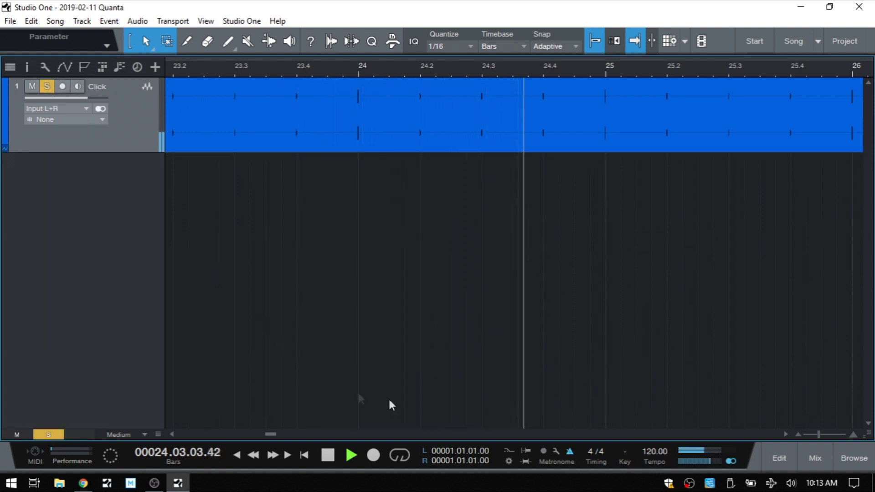
left_click(570, 452)
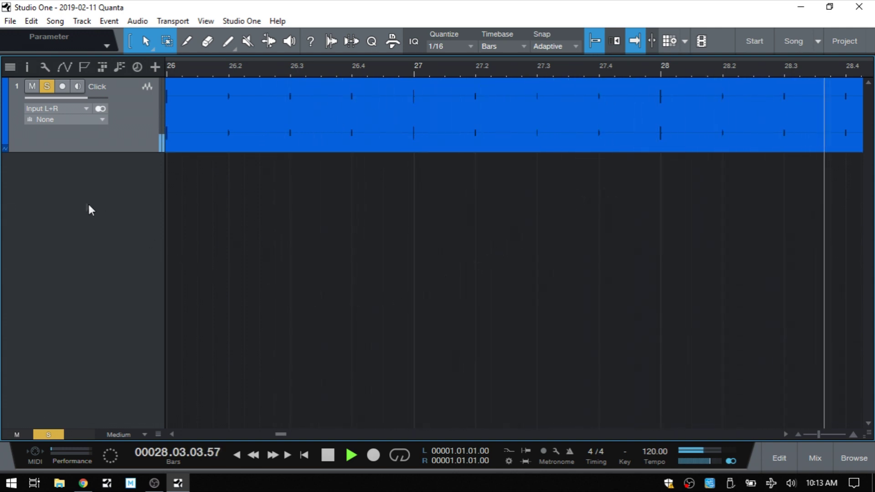
key("space")
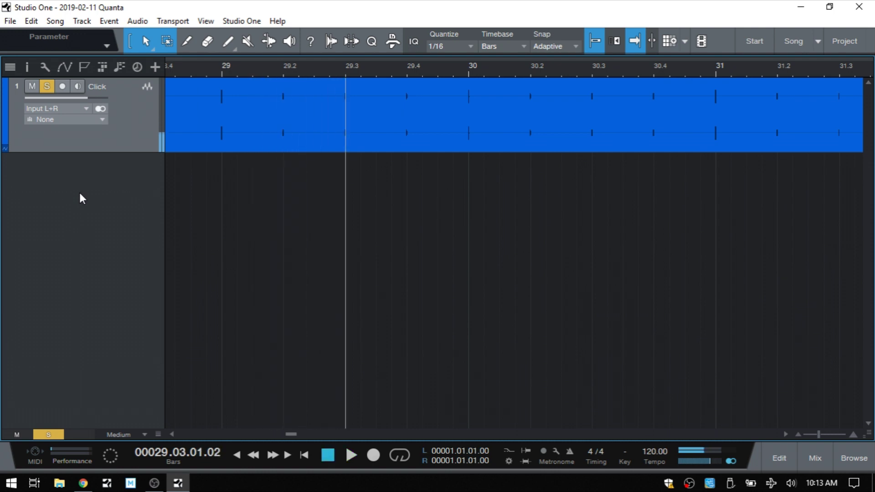
Unsolo and delete the Click audio event and track, then re-enable the metronome with C.
left_click(48, 86)
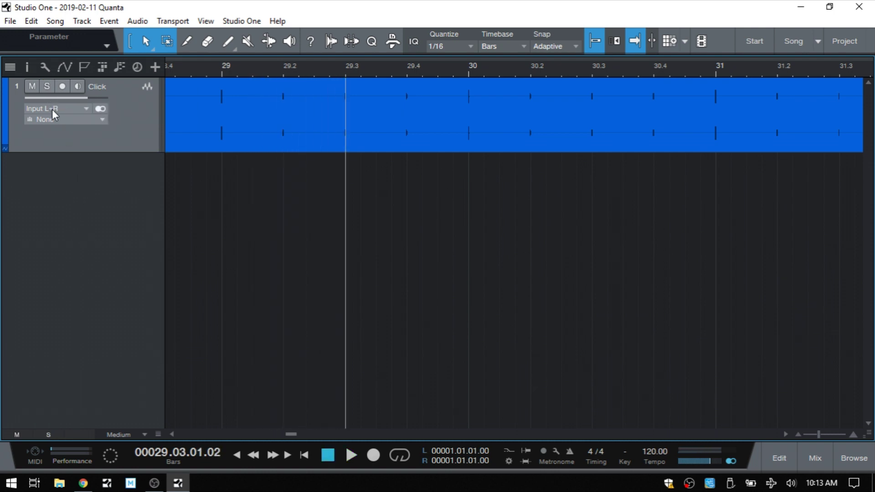
key("Delete")
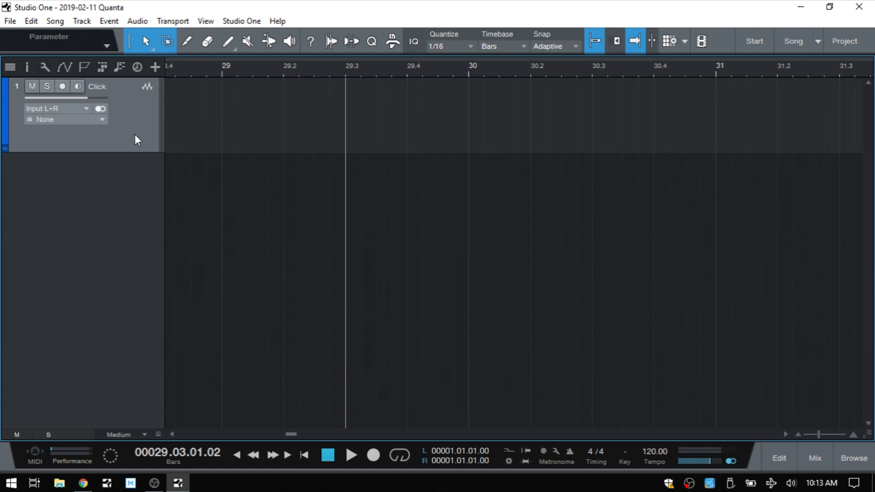
key("Delete")
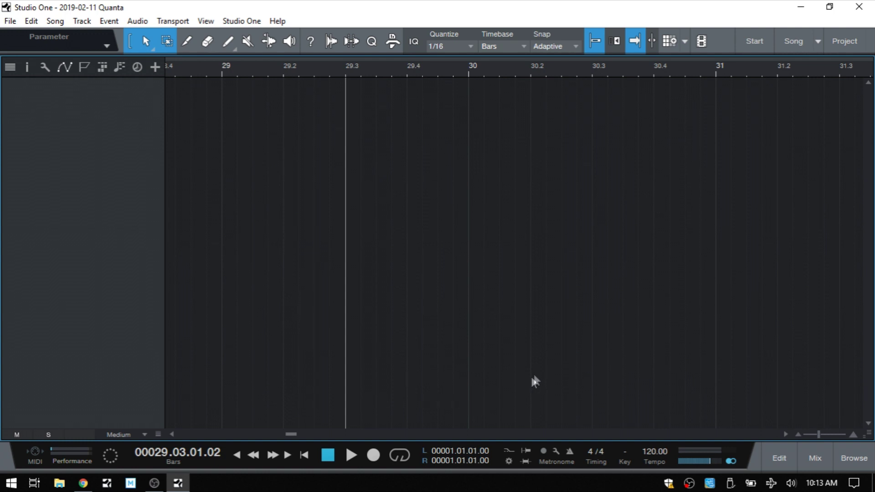
key("c")
left_click(813, 457)
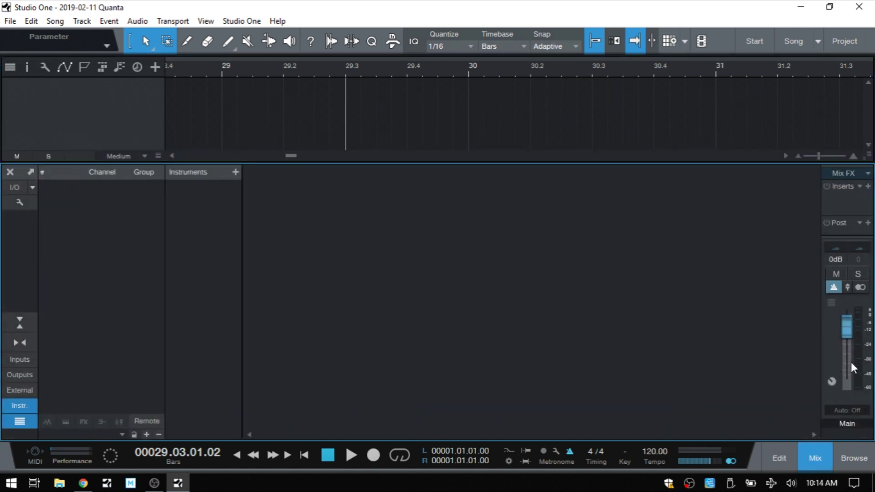
Turn off the metronome on the Main channel strip and close the Console.
left_click(834, 288)
left_click(814, 453)
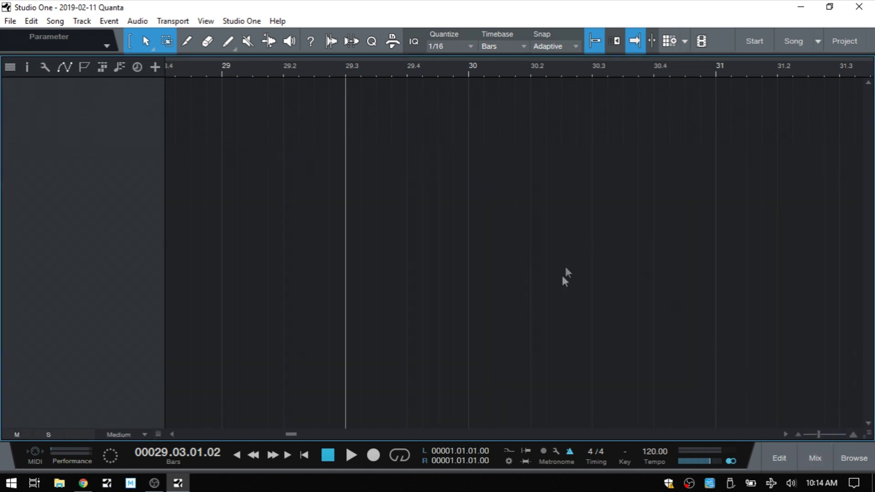